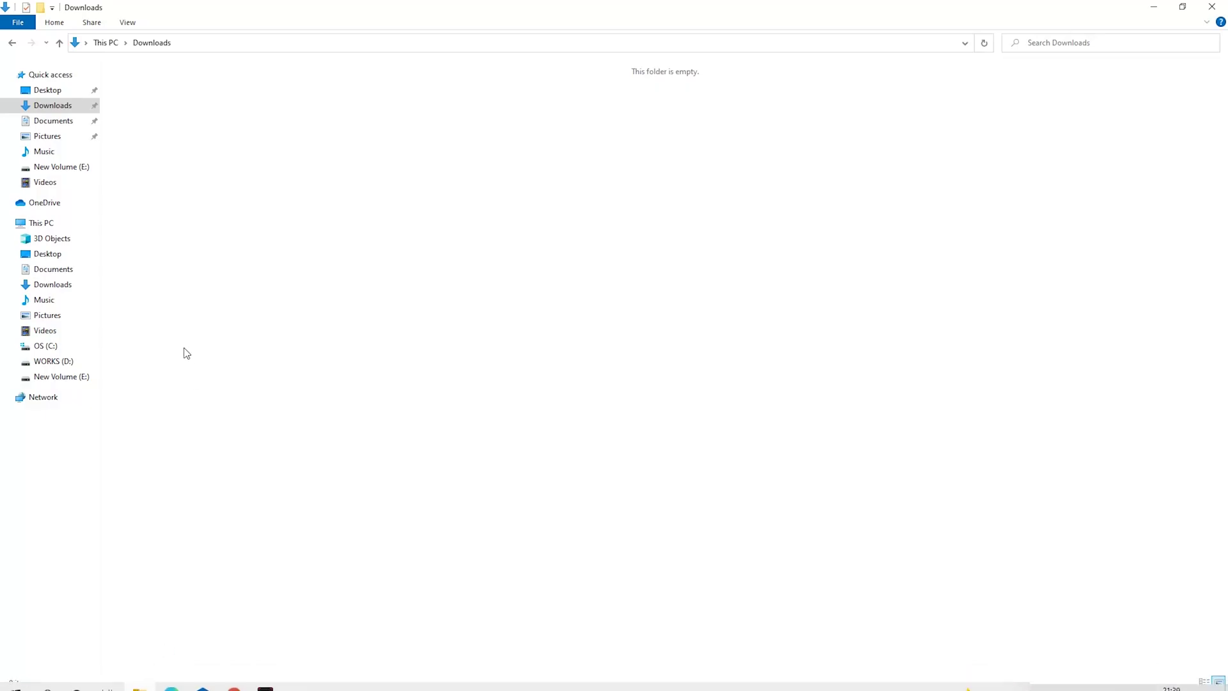
Step: Create a new folder named 'Miner' in the Downloads folder
{"action": "right_click", "coordinate": [225, 253]}
{"action": "mouse_move", "coordinate": [286, 423]}
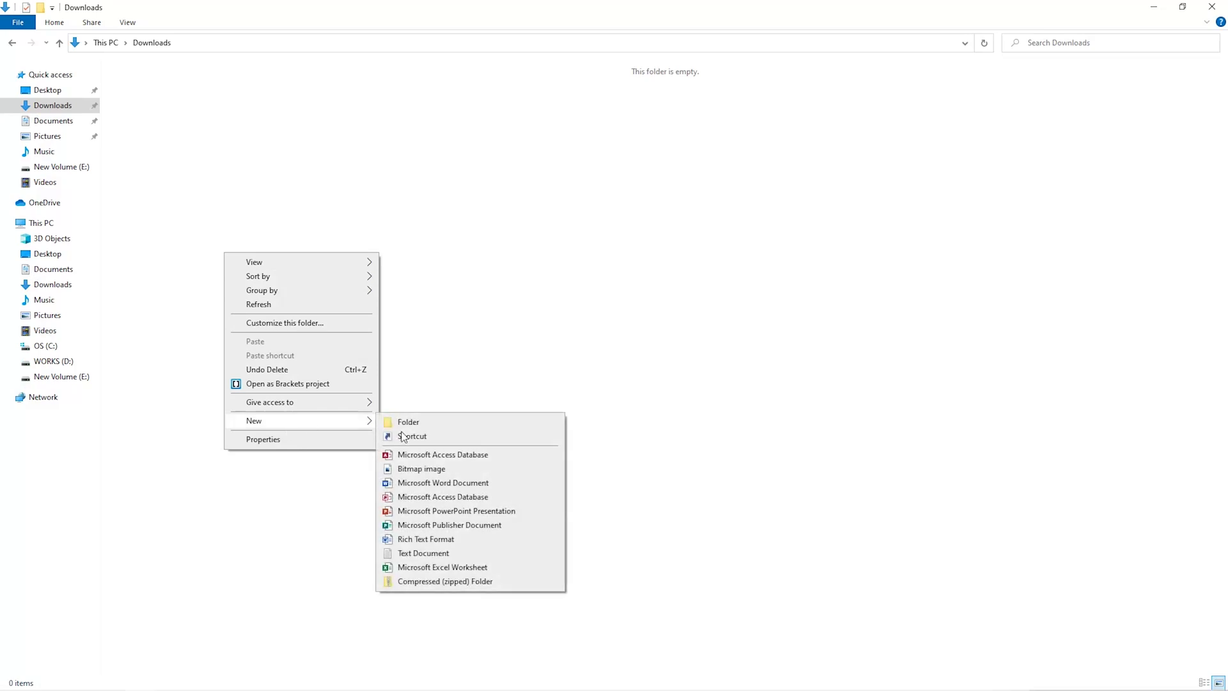
{"action": "left_click", "coordinate": [437, 426]}
{"action": "type", "text": "Miner"}
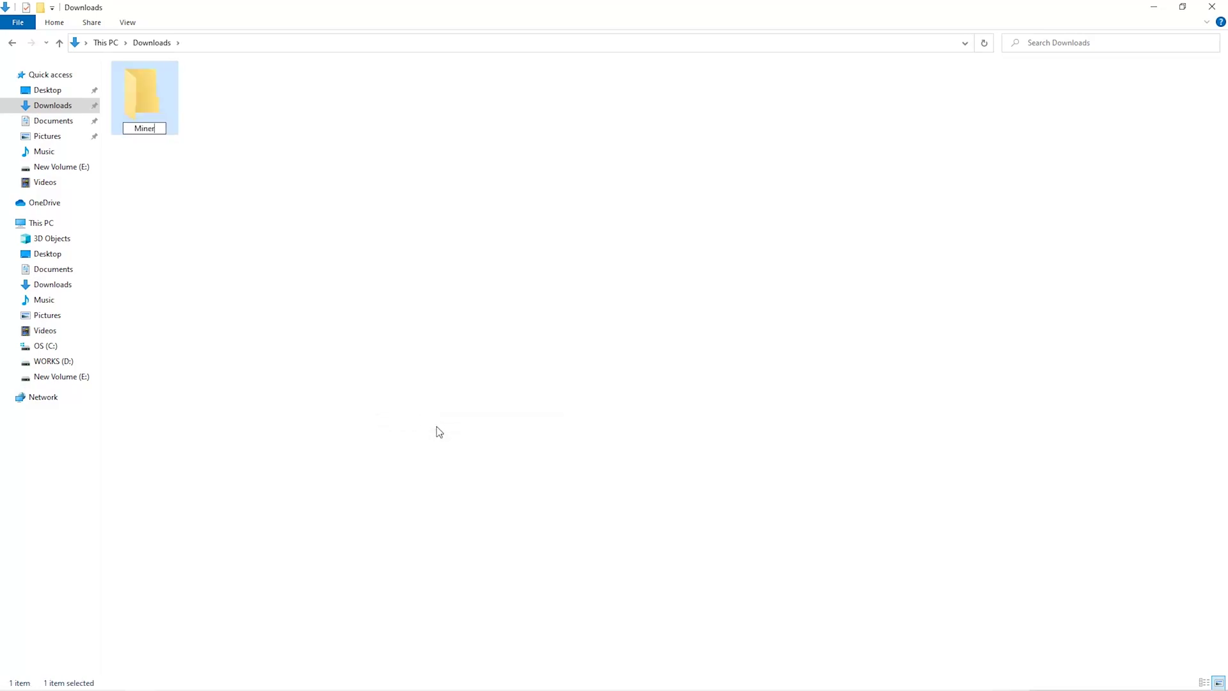
{"action": "key", "text": "Return"}
Step: Launch Windows Security by searching 'wind' from the Start menu
{"action": "key", "text": "super"}
{"action": "type", "text": "wind"}
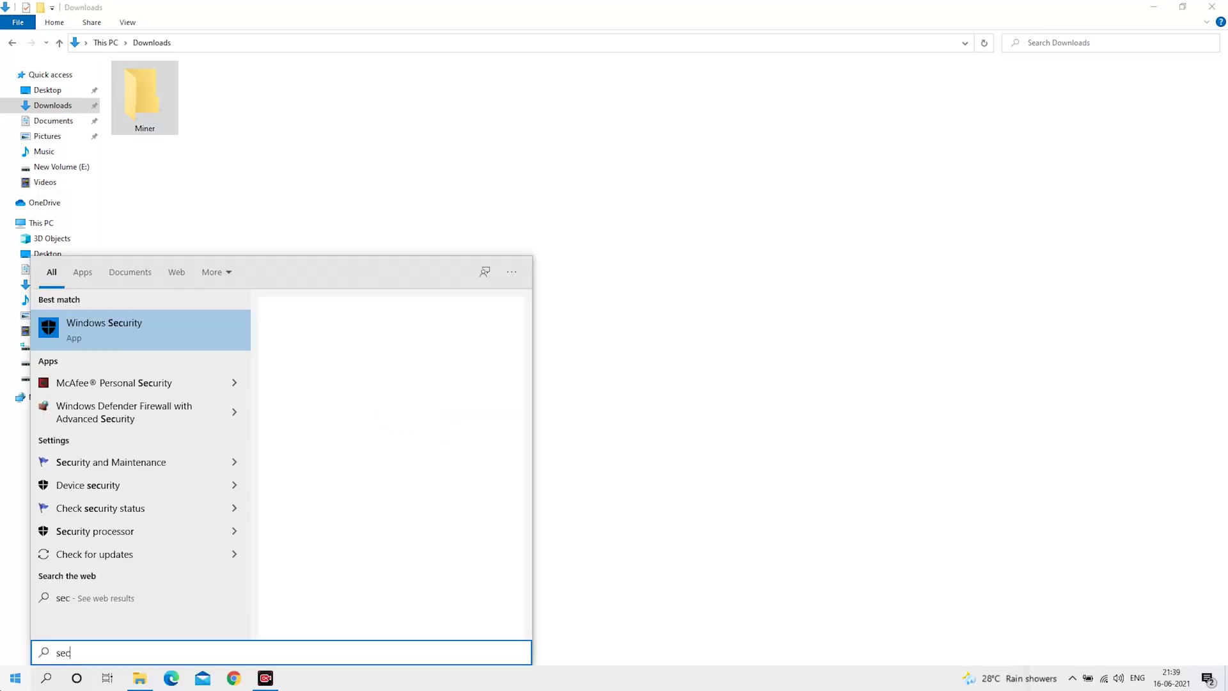
{"action": "key", "text": "Return"}
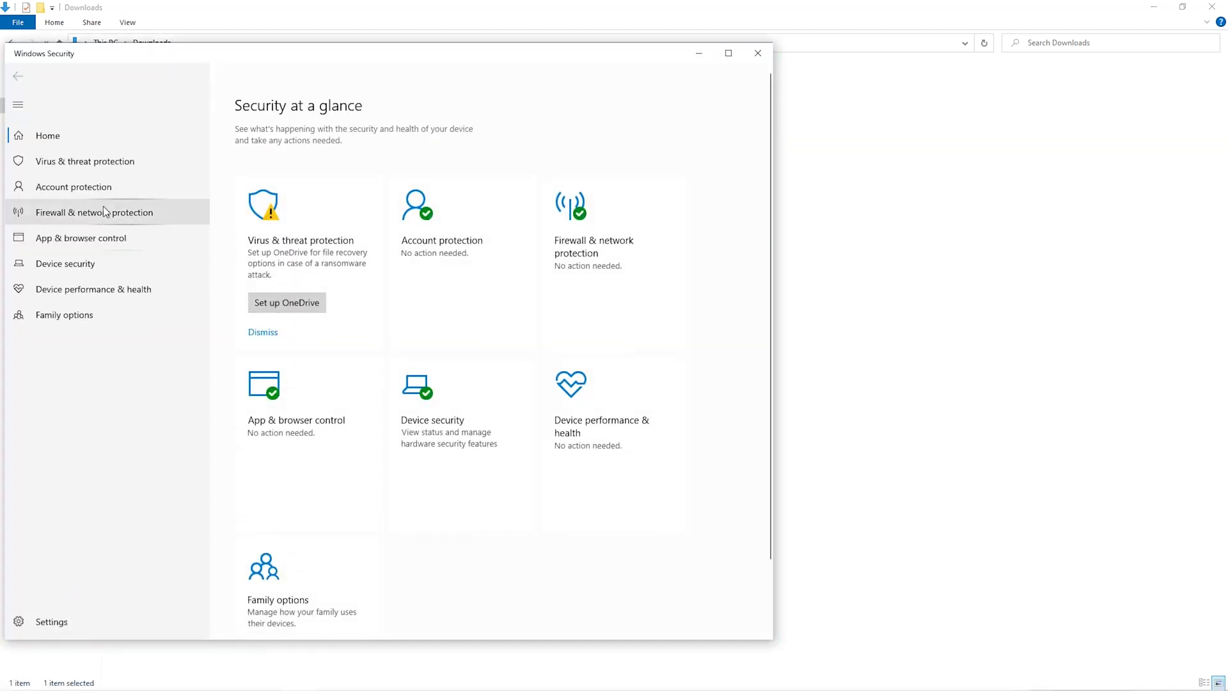
Step: Go to Virus & threat protection settings, open Exclusions, and begin adding an exclusion
{"action": "left_click", "coordinate": [94, 155]}
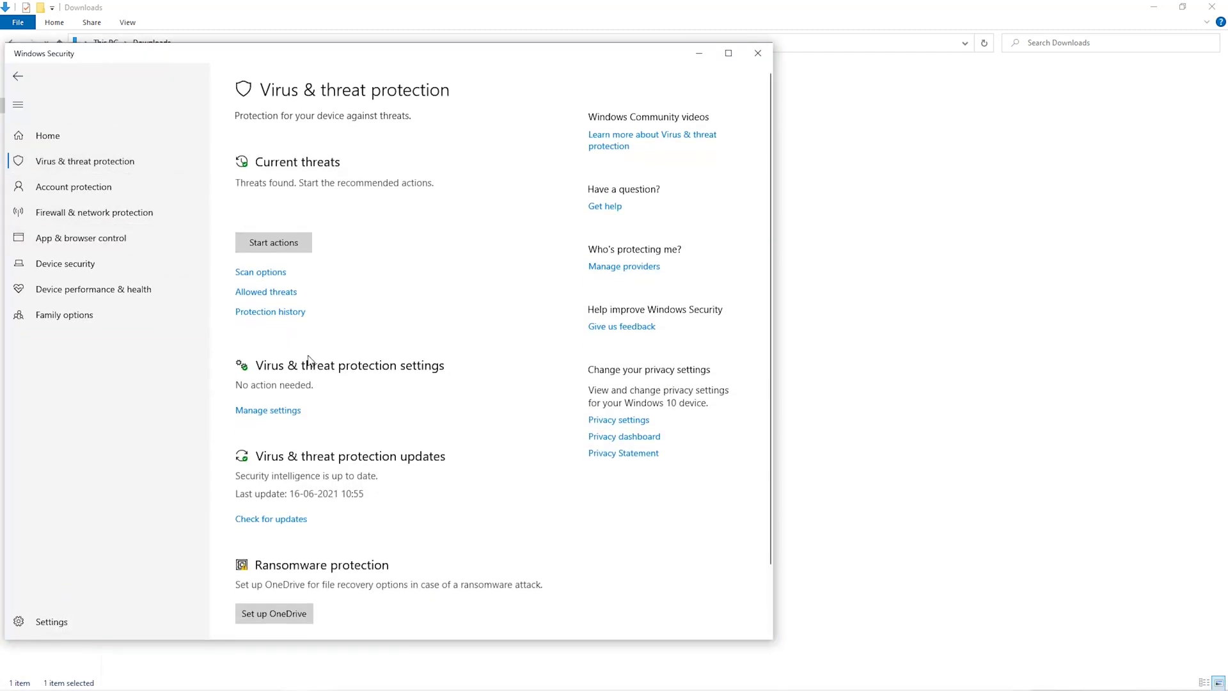
{"action": "scroll", "coordinate": [311, 361], "scroll_direction": "down", "scroll_amount": 1}
{"action": "left_click", "coordinate": [285, 336]}
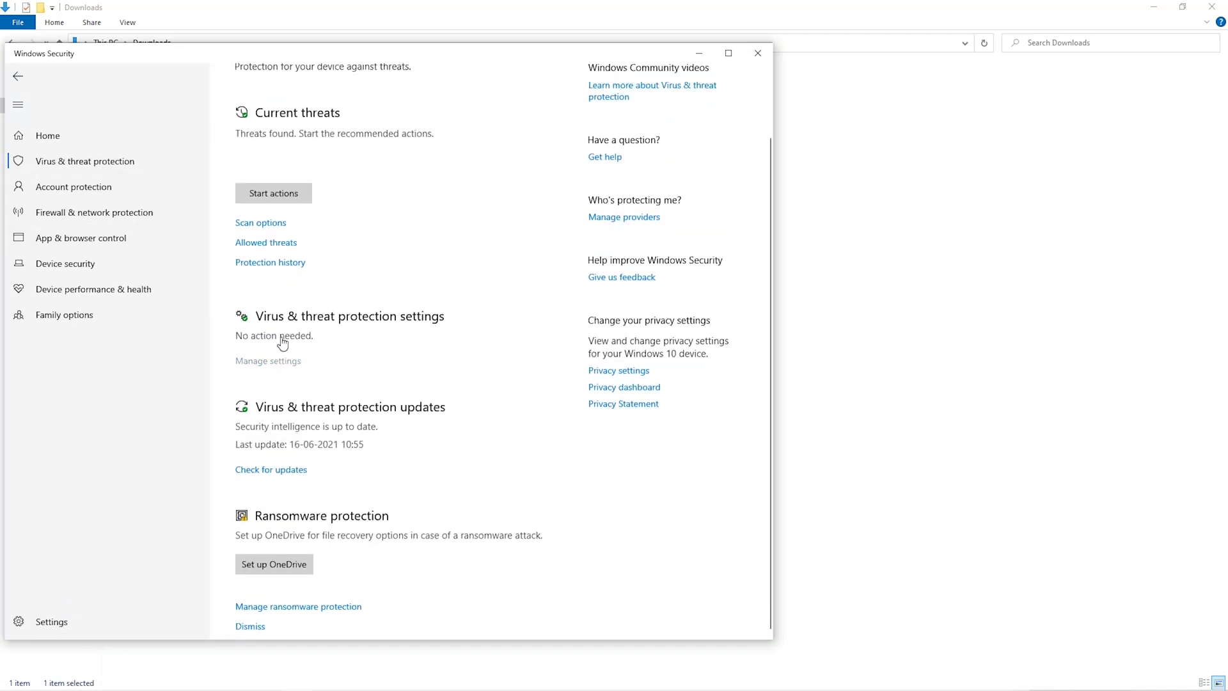
{"action": "scroll", "coordinate": [305, 425], "scroll_direction": "down", "scroll_amount": 5}
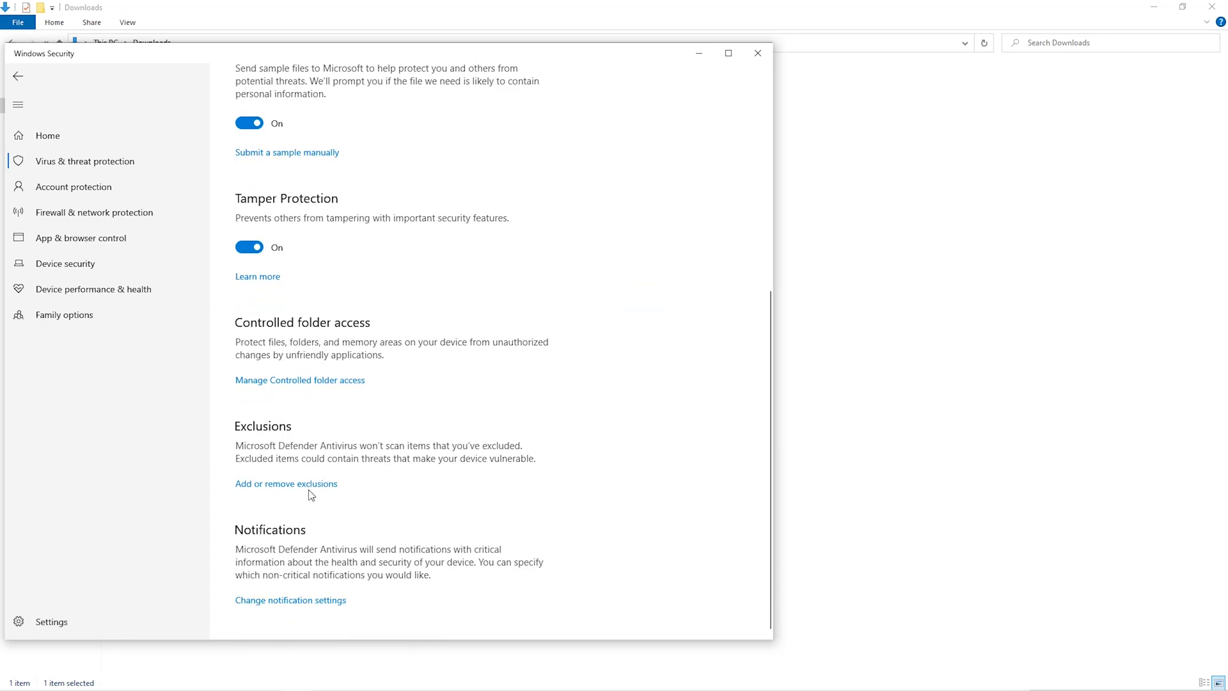
{"action": "left_click", "coordinate": [308, 486]}
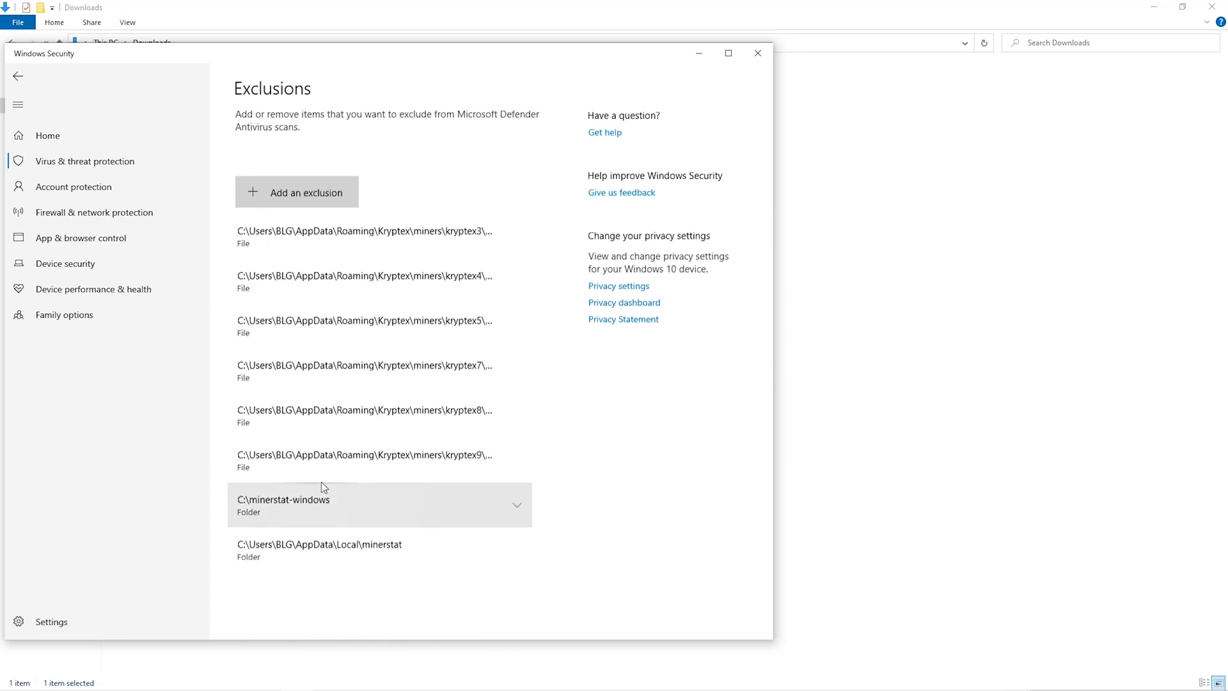
{"action": "left_click", "coordinate": [344, 201]}
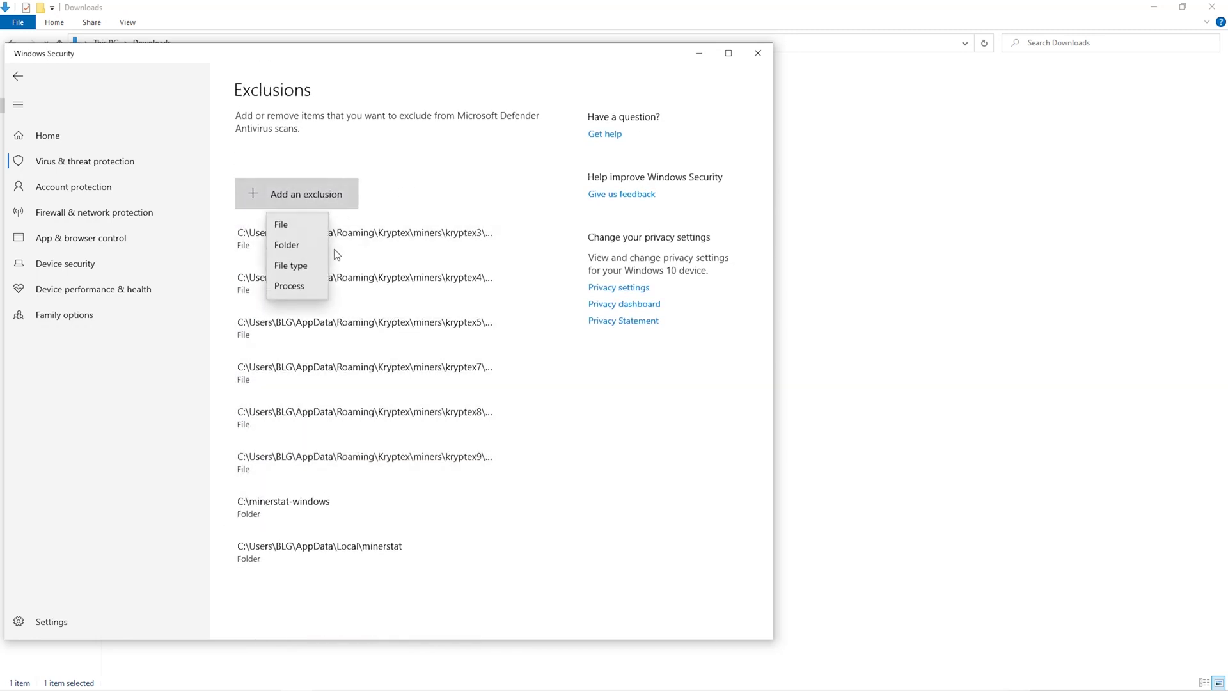
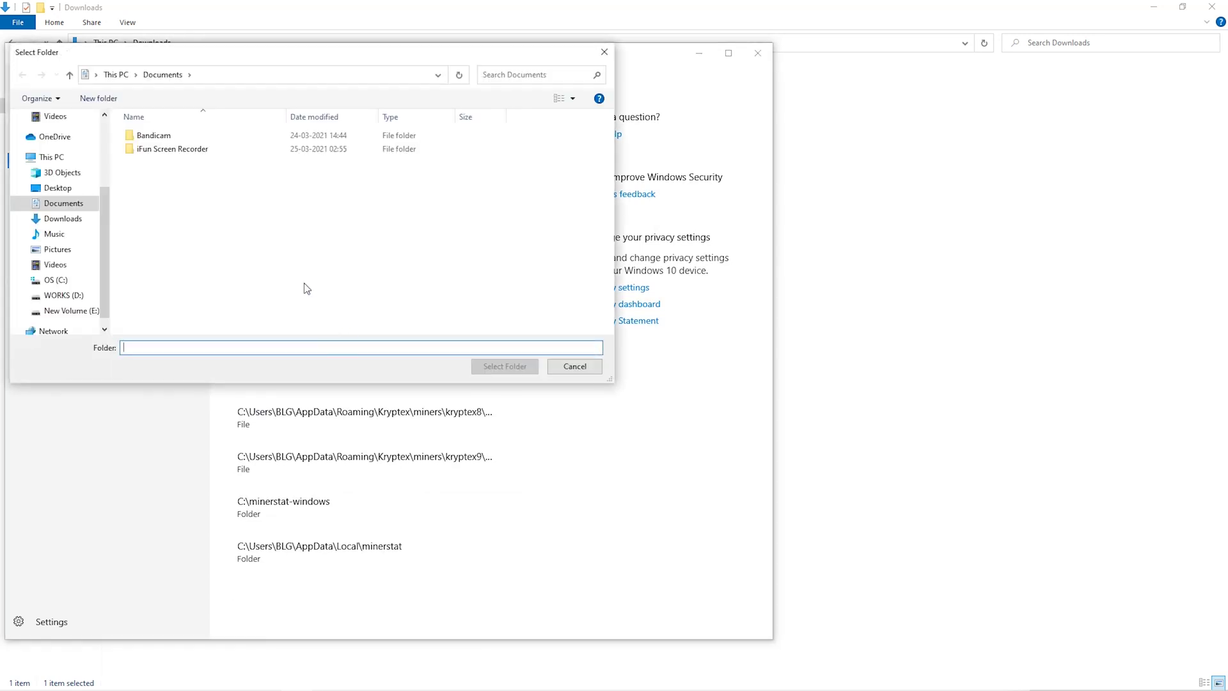
Step: Pick the Downloads\Miner folder as the Windows Security exclusion folder
{"action": "left_click", "coordinate": [79, 237]}
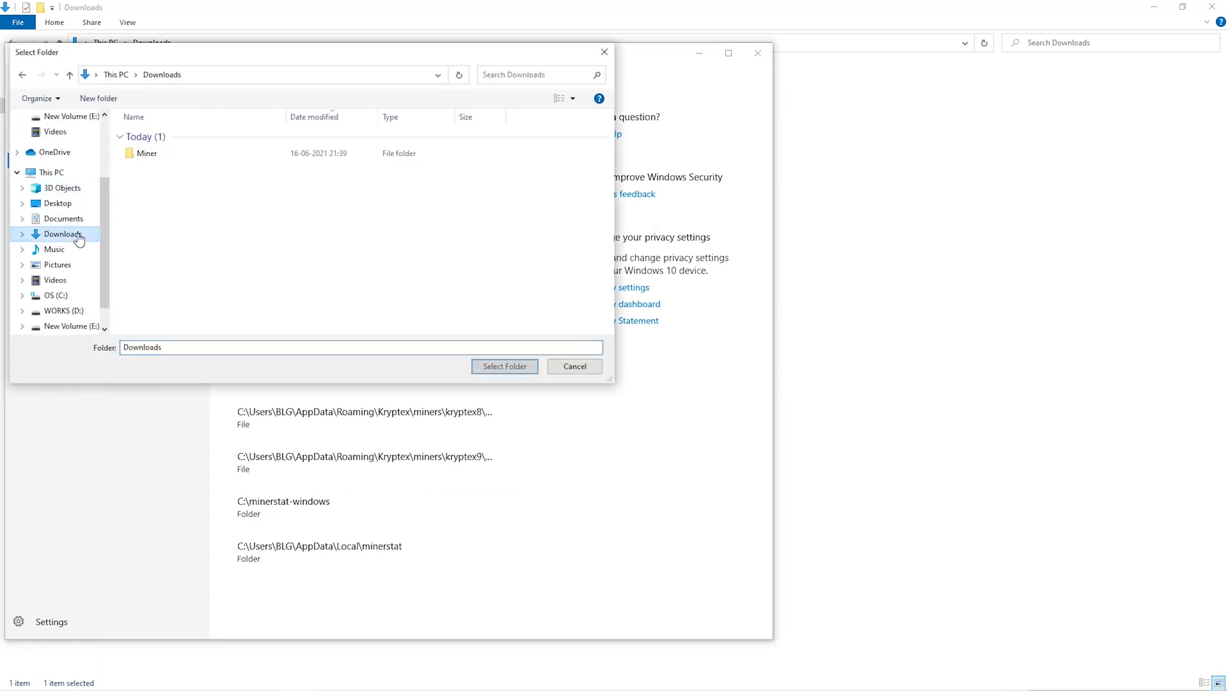
{"action": "left_click", "coordinate": [359, 158]}
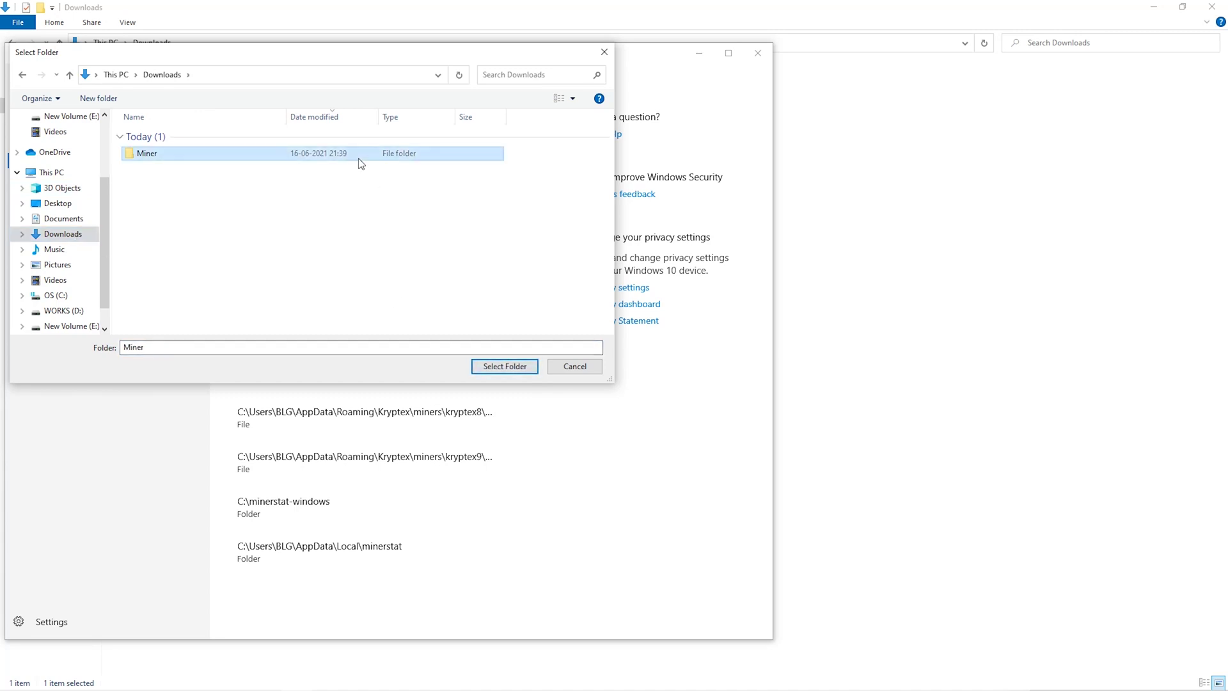
{"action": "left_click", "coordinate": [490, 371]}
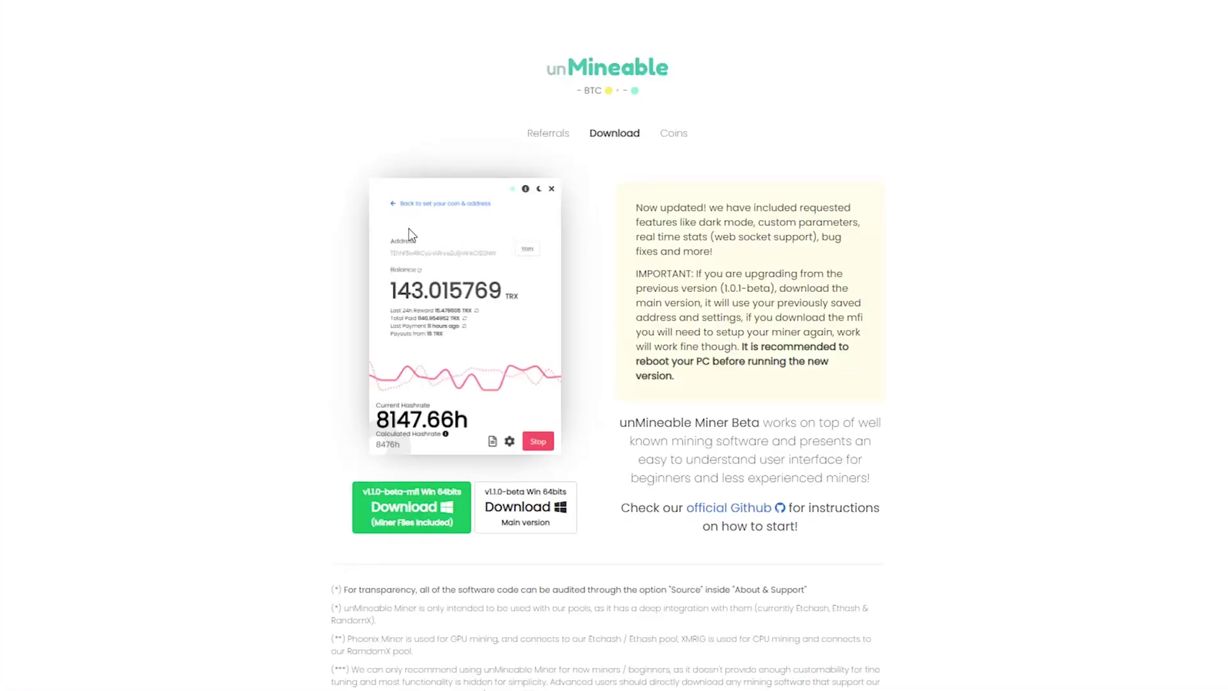
Step: Download the v1.1.0-beta-mfi miner zip and save it into Downloads\Miner
{"action": "left_click", "coordinate": [423, 510]}
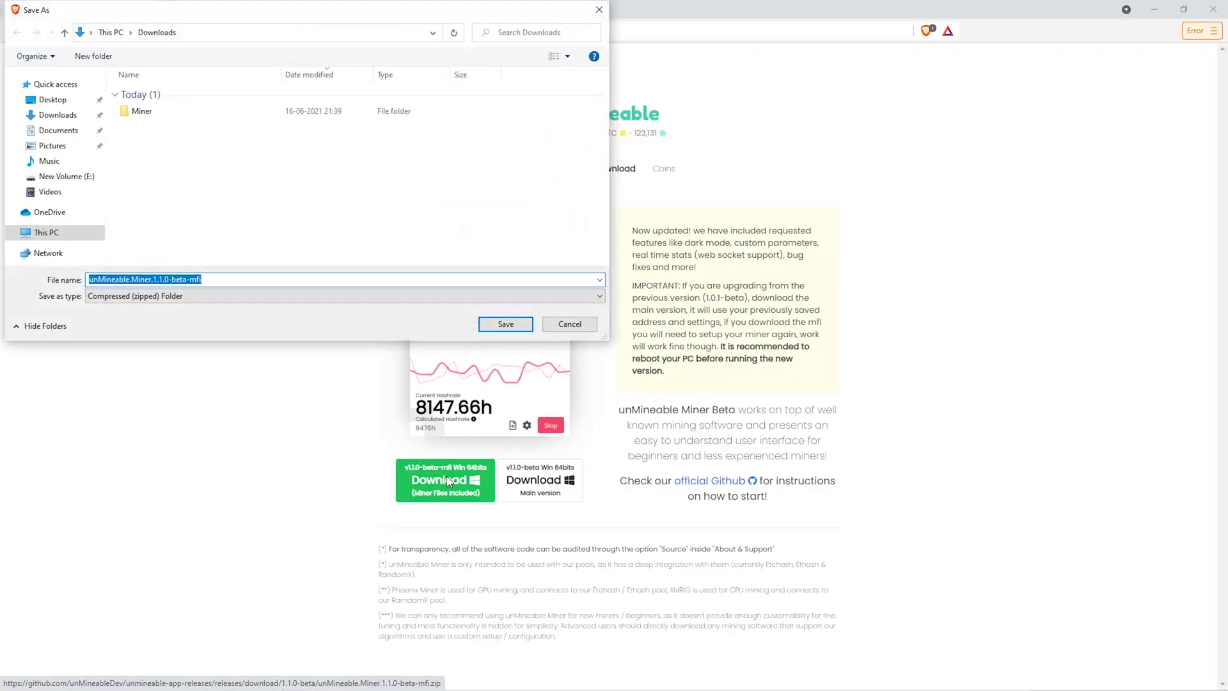
{"action": "double_click", "coordinate": [217, 113]}
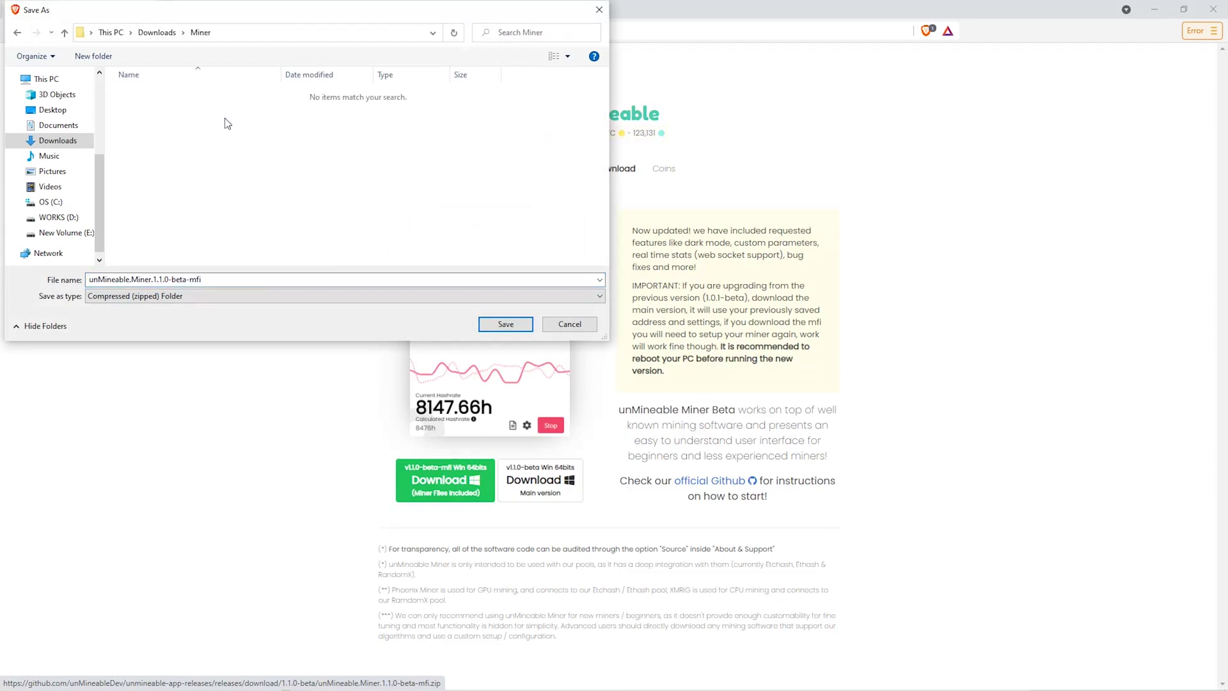
{"action": "left_click", "coordinate": [527, 322]}
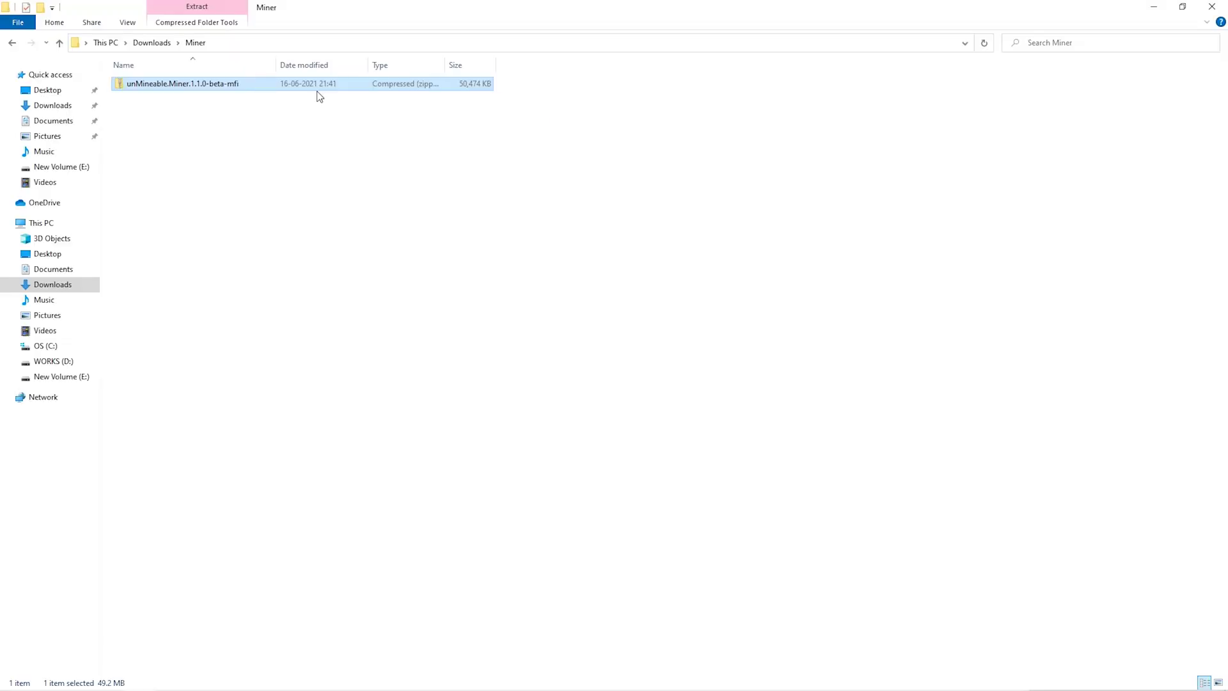
Step: Extract the zip with 7-Zip Extract Here and launch unMineable Miner 1.1.0-beta-mfi
{"action": "right_click", "coordinate": [317, 91]}
{"action": "mouse_move", "coordinate": [378, 170]}
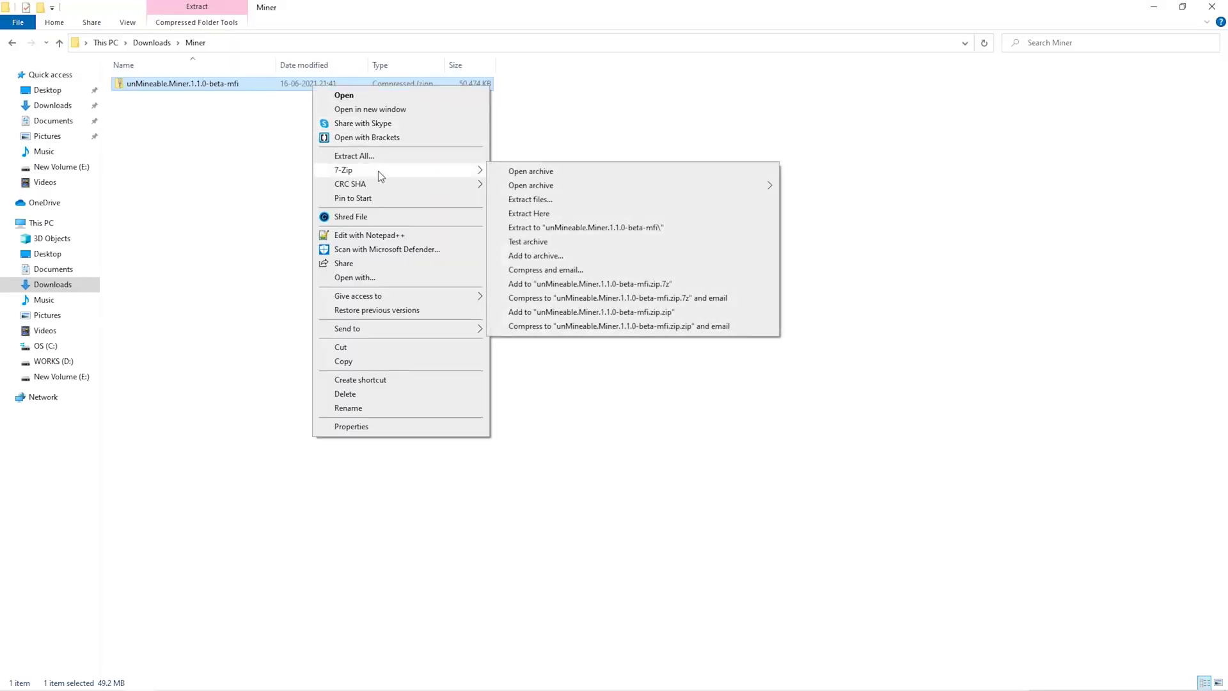
{"action": "left_click", "coordinate": [551, 216]}
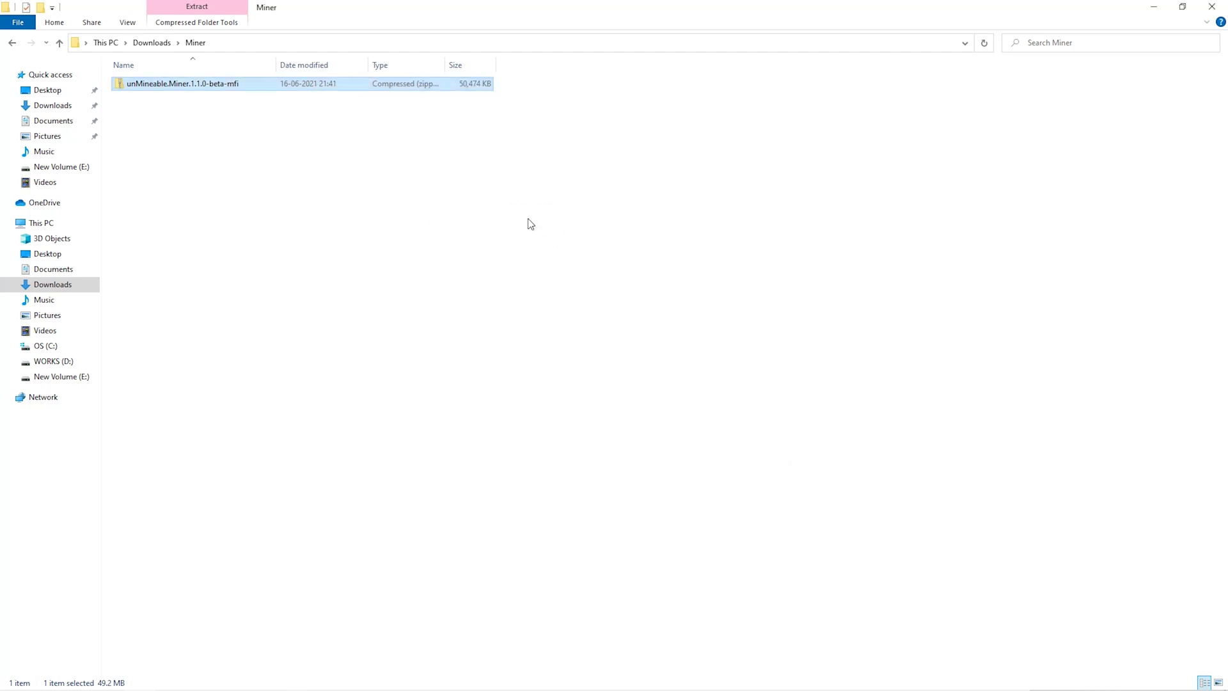
{"action": "double_click", "coordinate": [302, 87]}
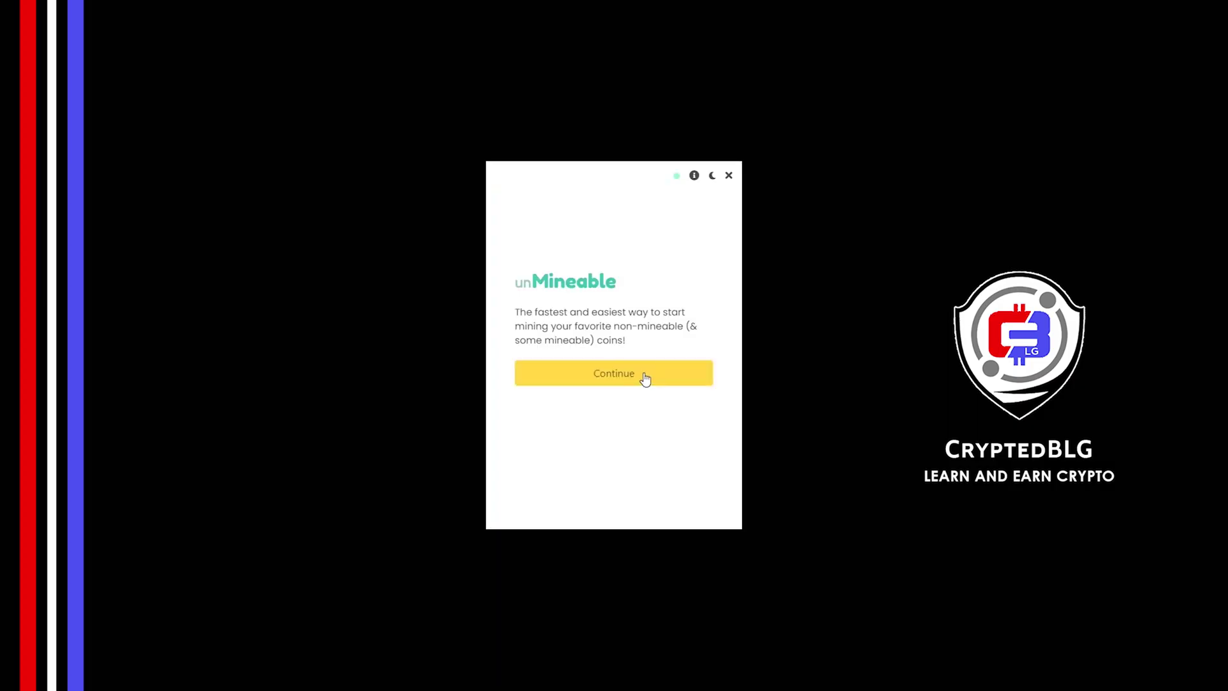
Step: Pass the welcome screen, compare CPU, then settle on Graphics Card (GPU) mining hardware
{"action": "left_click", "coordinate": [645, 379]}
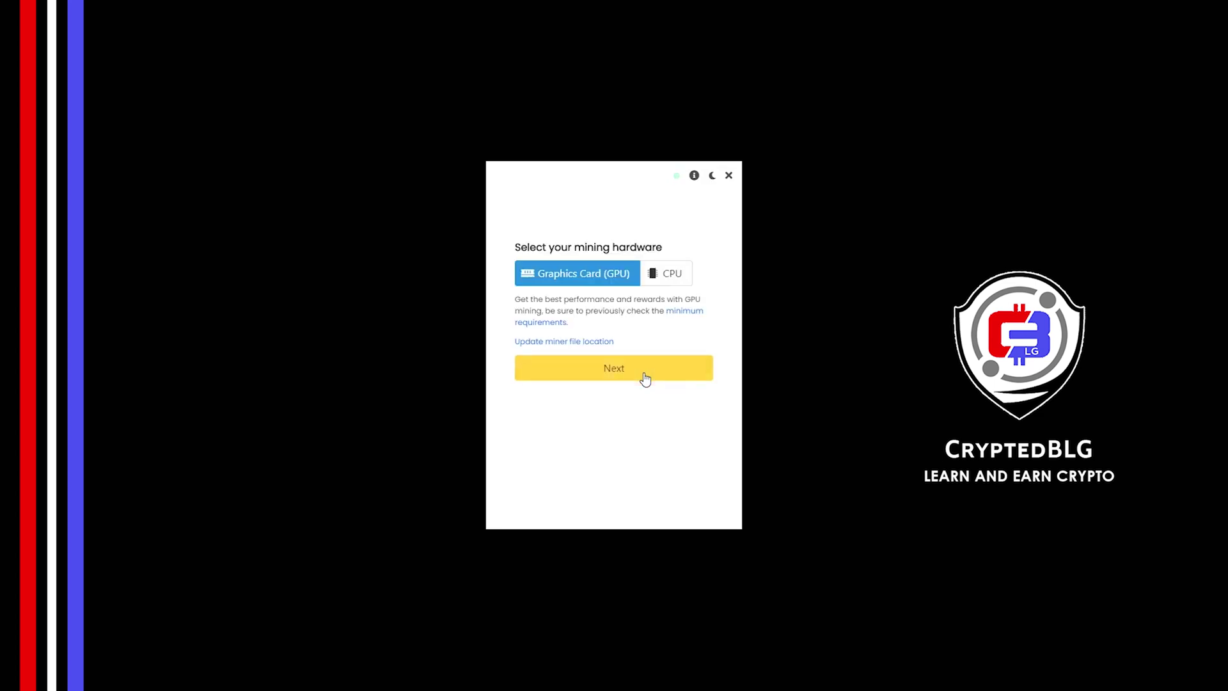
{"action": "left_click", "coordinate": [663, 282]}
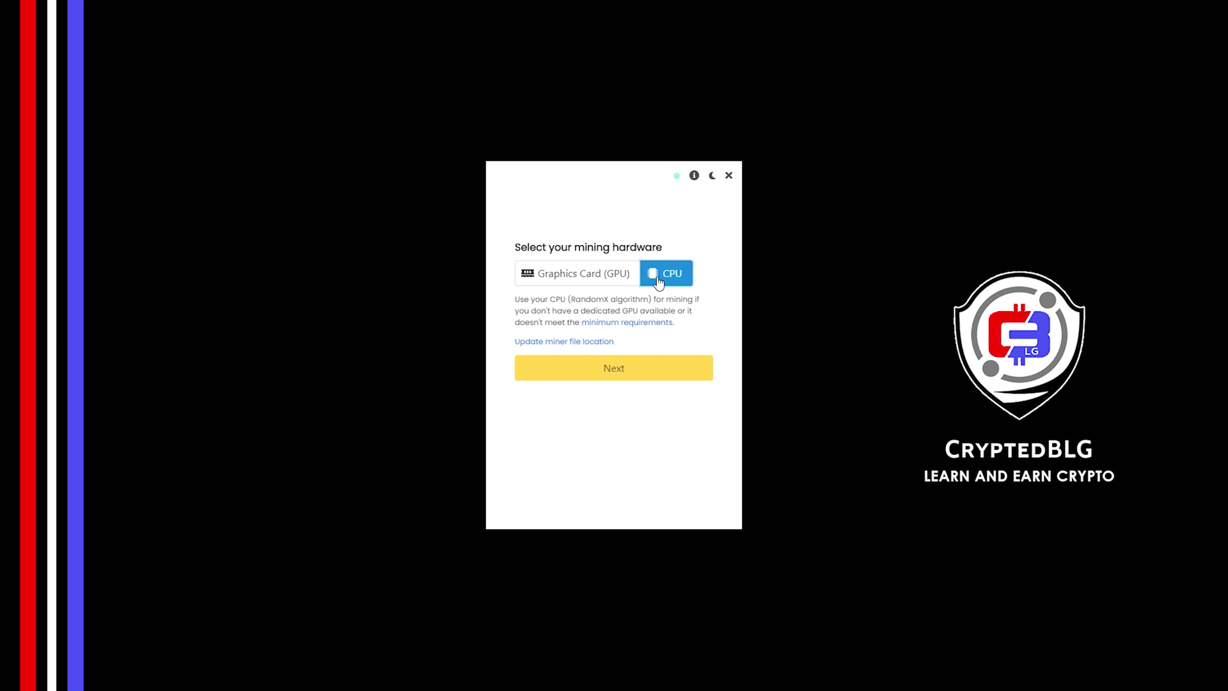
{"action": "left_click", "coordinate": [592, 283]}
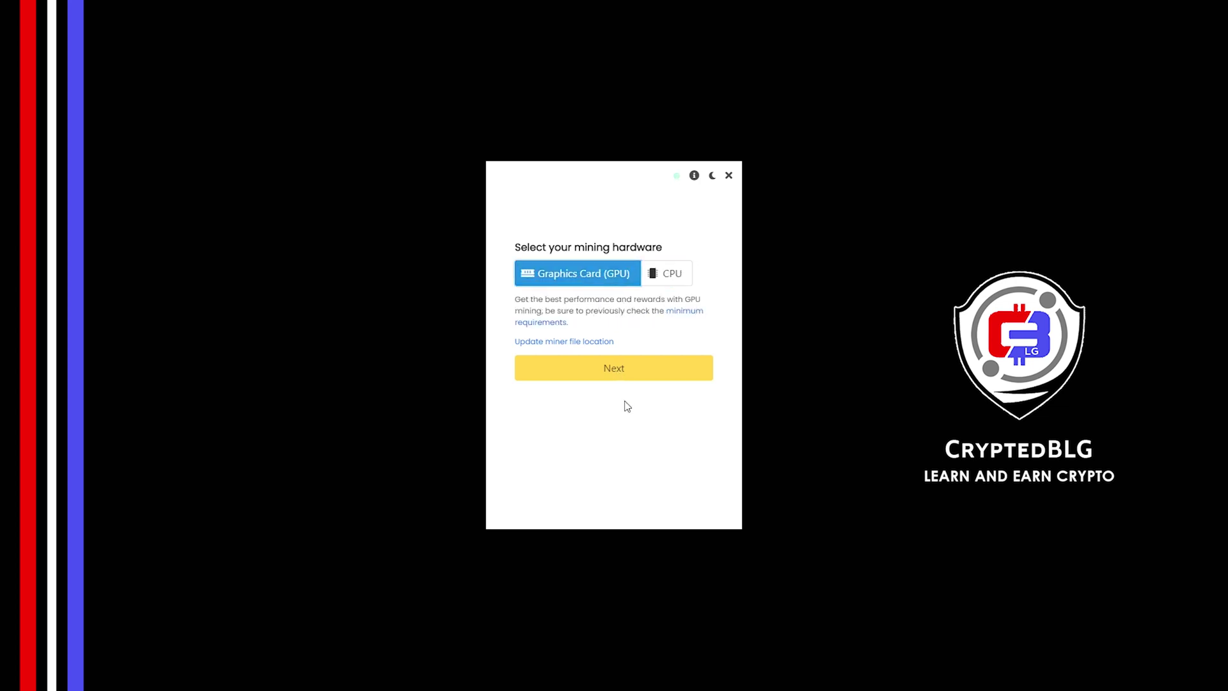
{"action": "left_click", "coordinate": [584, 376]}
Step: Search 'atom' and select Cosmos ATOM as the coin to mine
{"action": "left_click", "coordinate": [568, 273]}
{"action": "type", "text": "atom"}
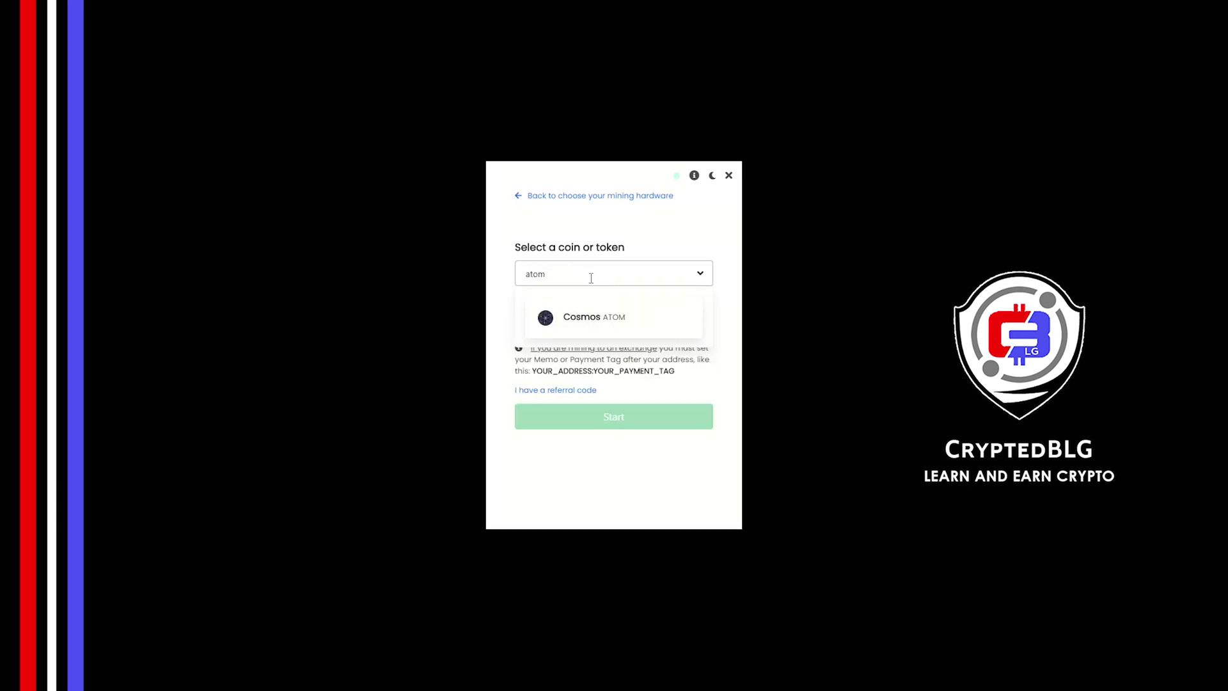
{"action": "left_click", "coordinate": [605, 318]}
Step: Paste the wallet address, enter the referral code, and start mining
{"action": "left_click", "coordinate": [611, 326]}
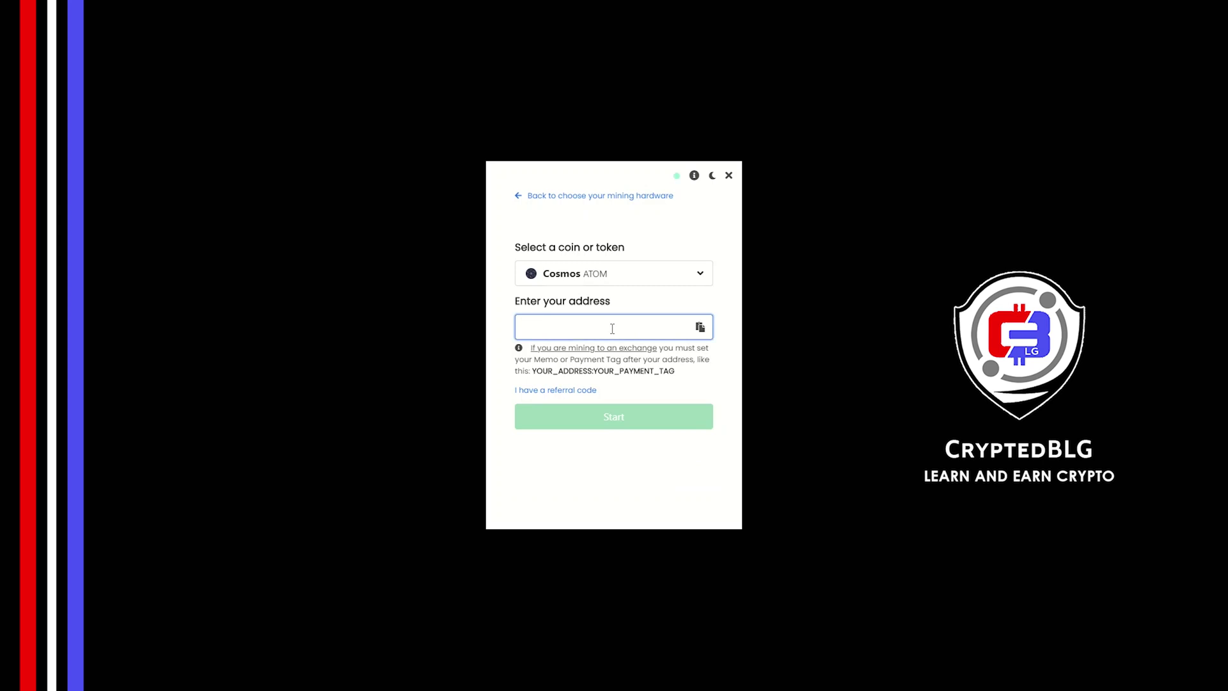
{"action": "key", "text": "ctrl+v"}
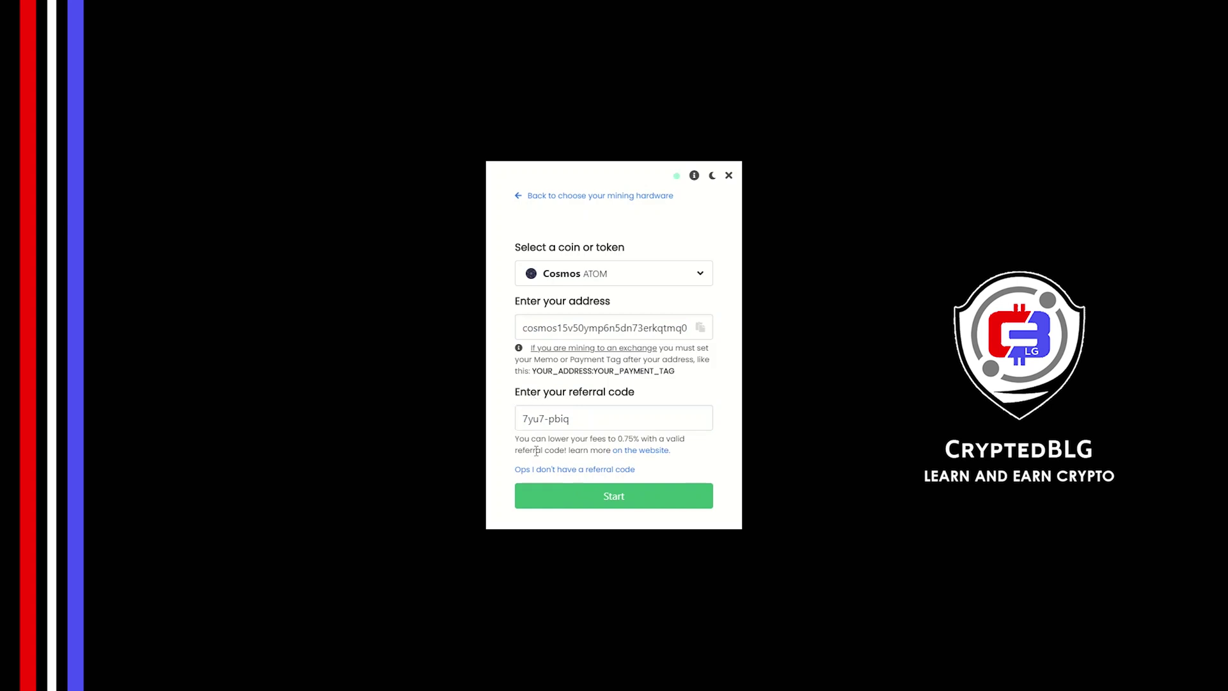
{"action": "left_click", "coordinate": [578, 419]}
{"action": "left_click", "coordinate": [592, 498]}
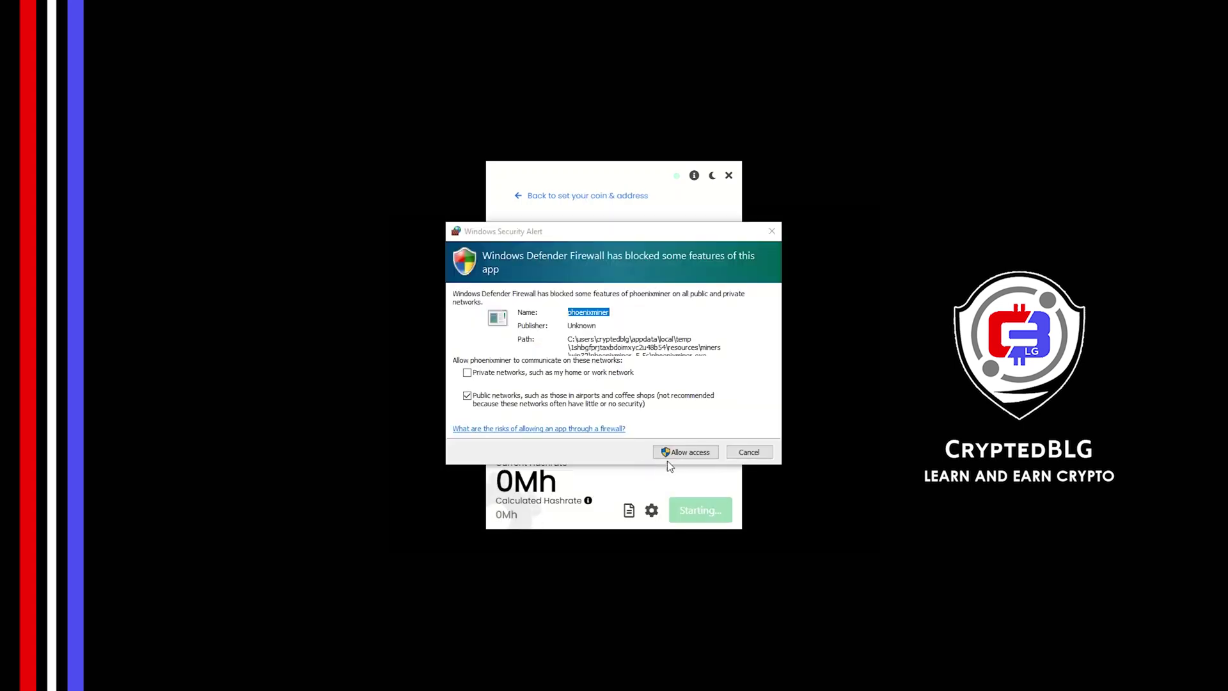
Step: Allow the miner network access in the Windows Defender Firewall alert
{"action": "left_click", "coordinate": [674, 455]}
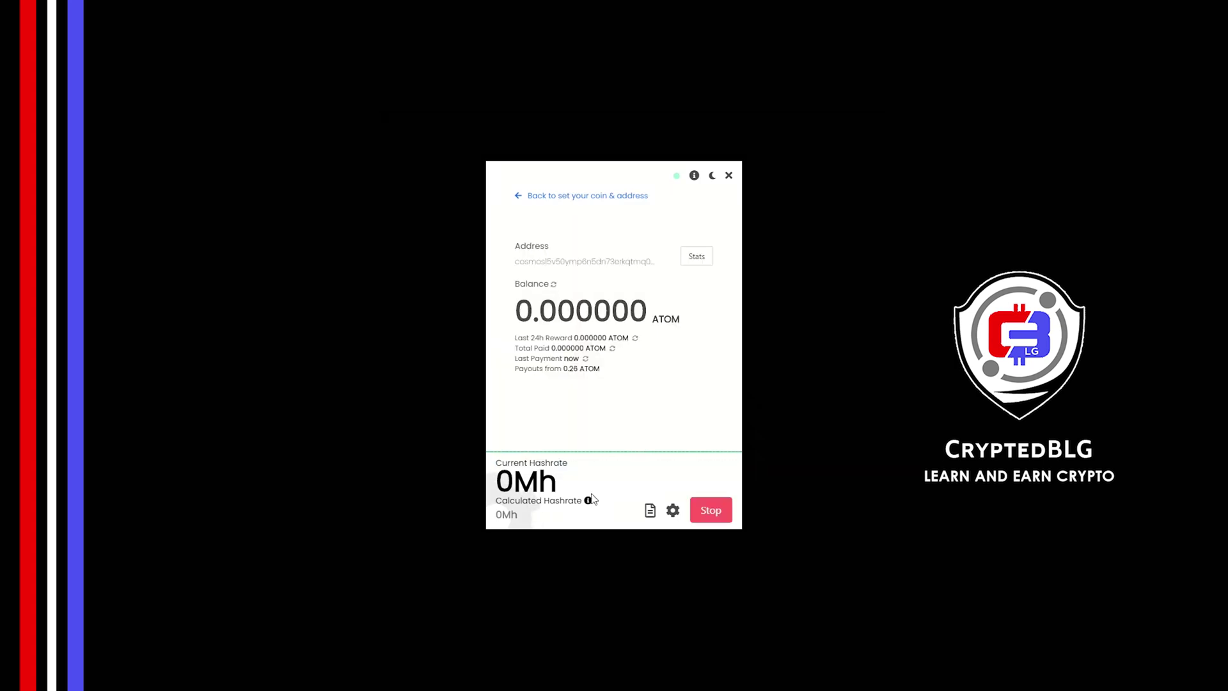
Step: Review advanced settings, keep the worker name unchanged, and Save & Restart the miner
{"action": "left_click", "coordinate": [672, 510]}
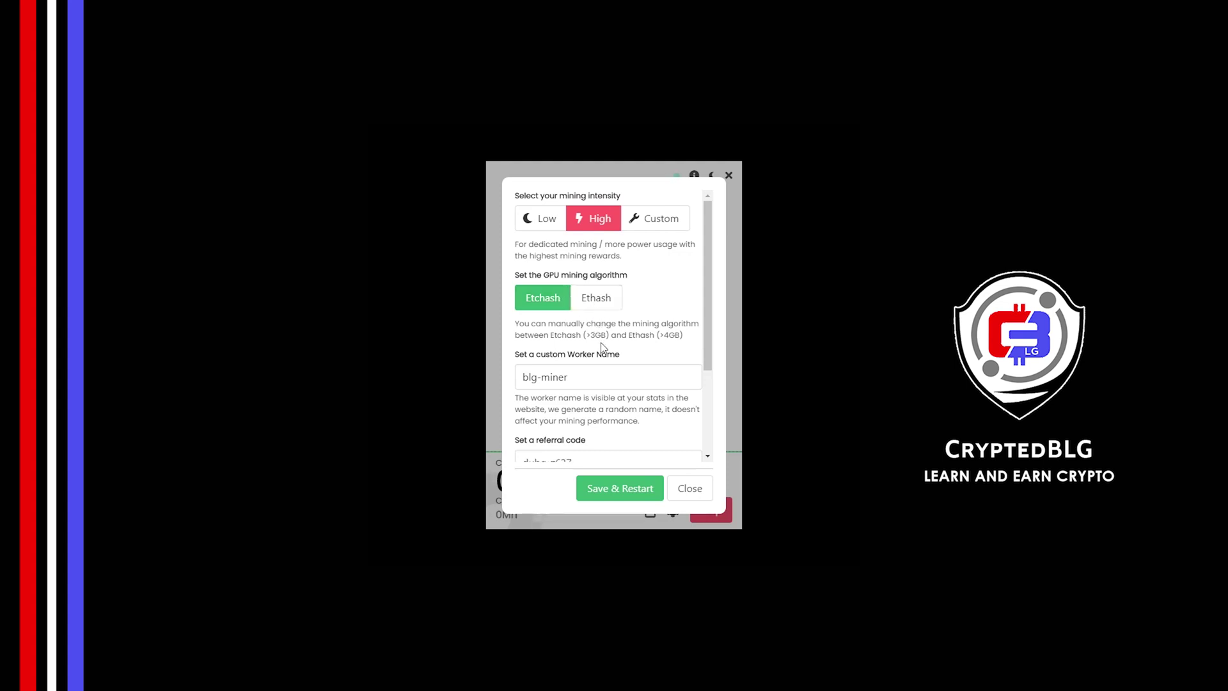
{"action": "left_click_drag", "start_coordinate": [607, 375], "coordinate": [513, 390]}
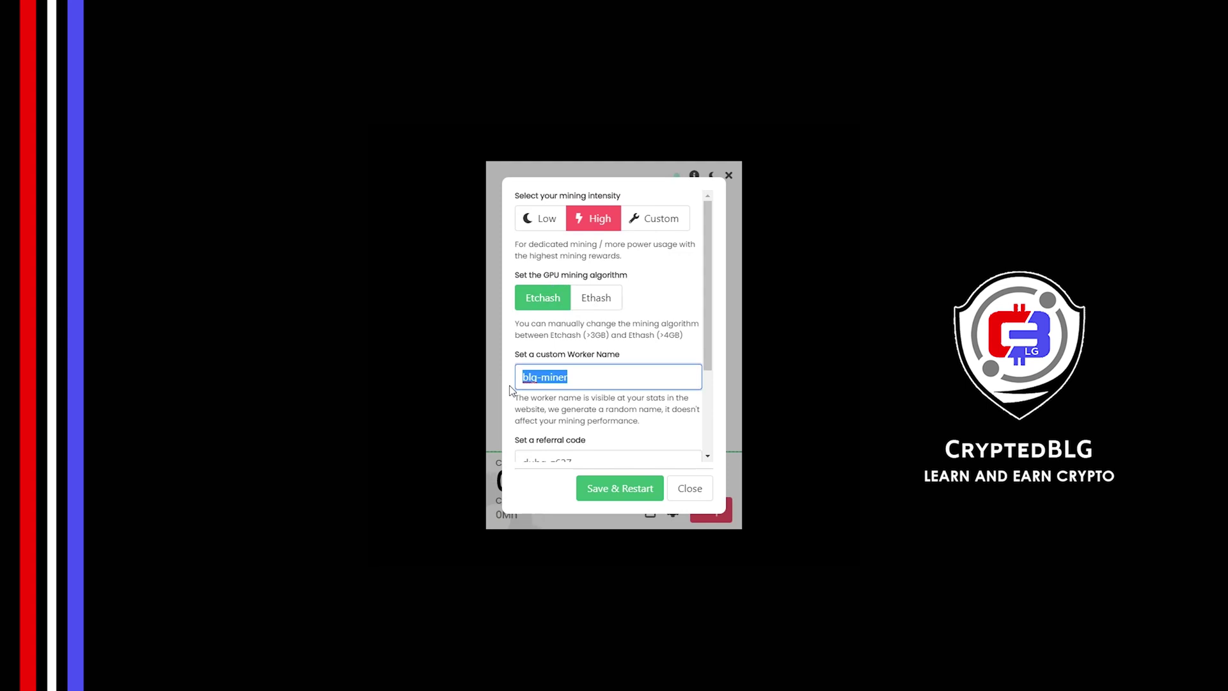
{"action": "left_click", "coordinate": [587, 404]}
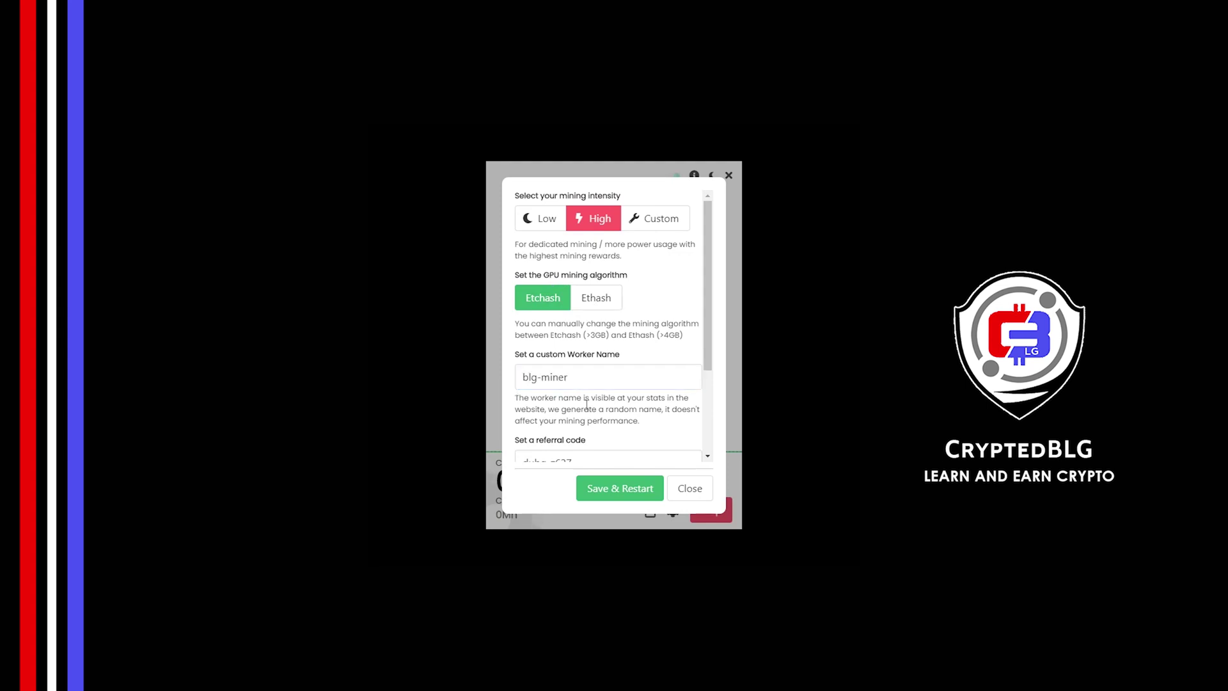
{"action": "scroll", "coordinate": [630, 354], "scroll_direction": "down", "scroll_amount": 2}
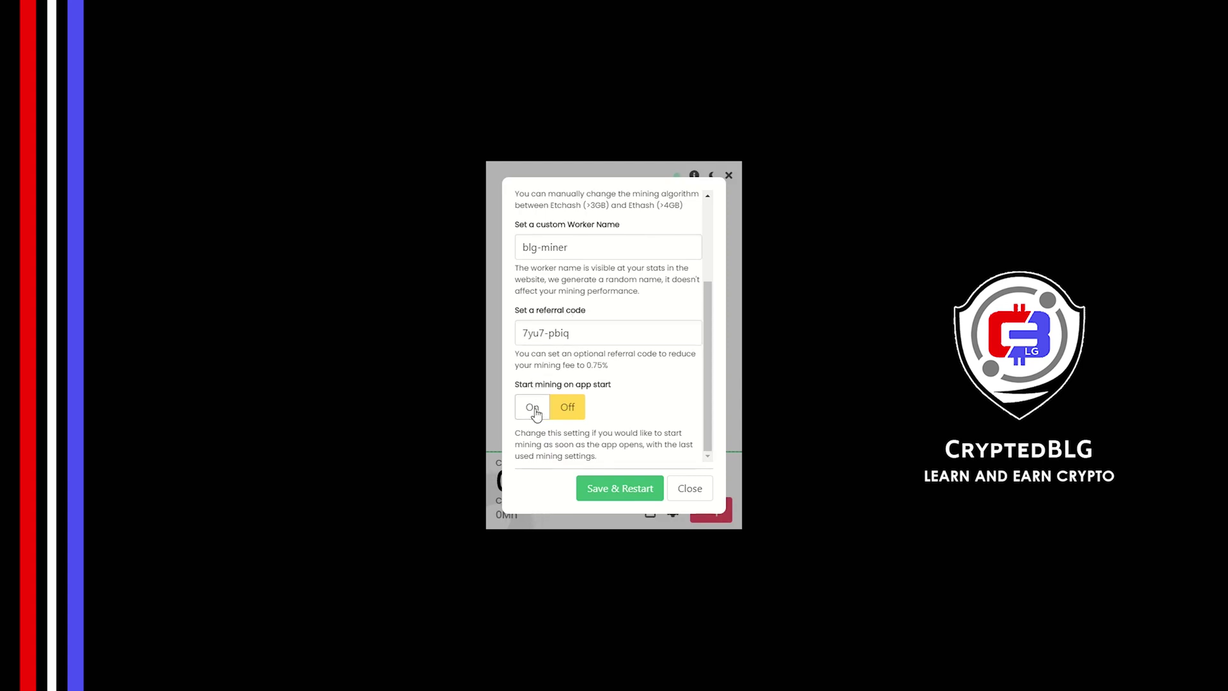
{"action": "left_click", "coordinate": [605, 494]}
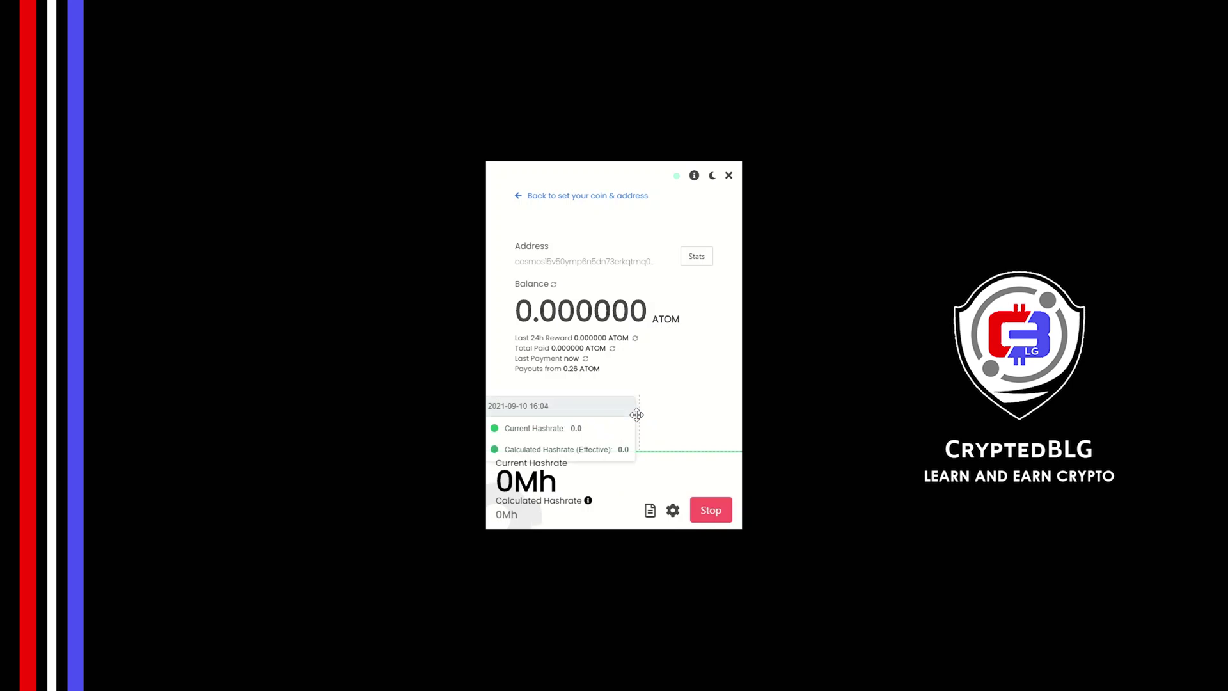
{"action": "left_click", "coordinate": [696, 256]}
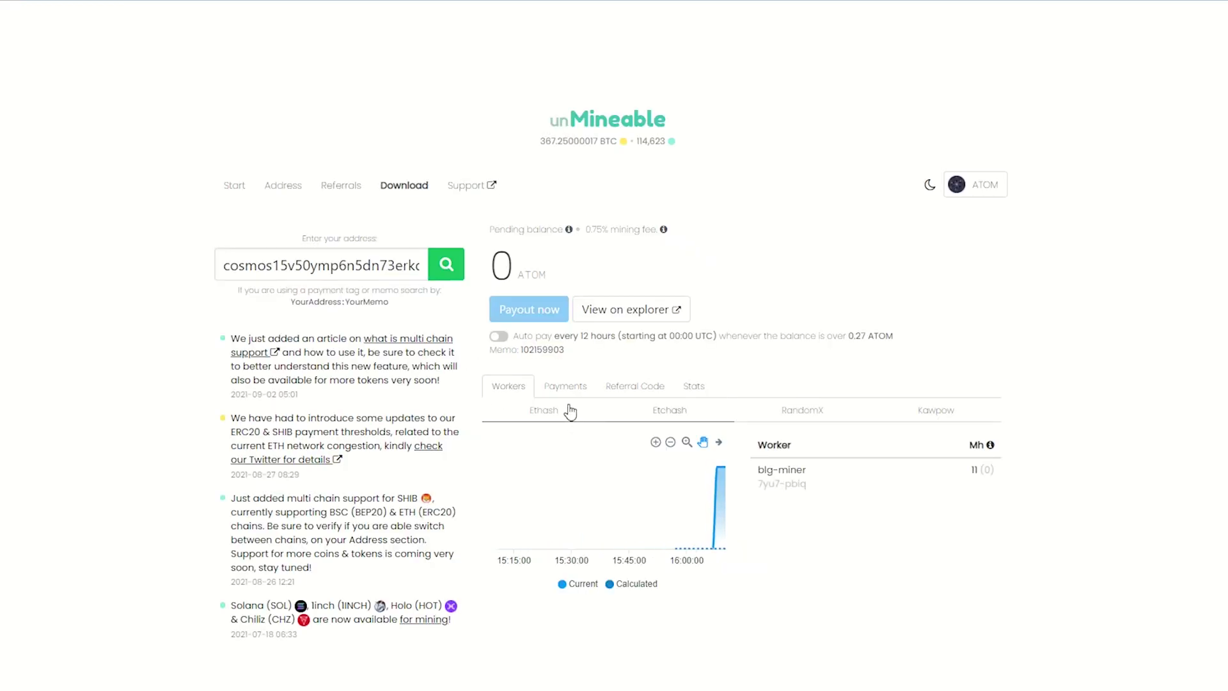
Step: Check the Payments, Referral Code and Stats tabs of the ATOM address dashboard
{"action": "left_click", "coordinate": [564, 391]}
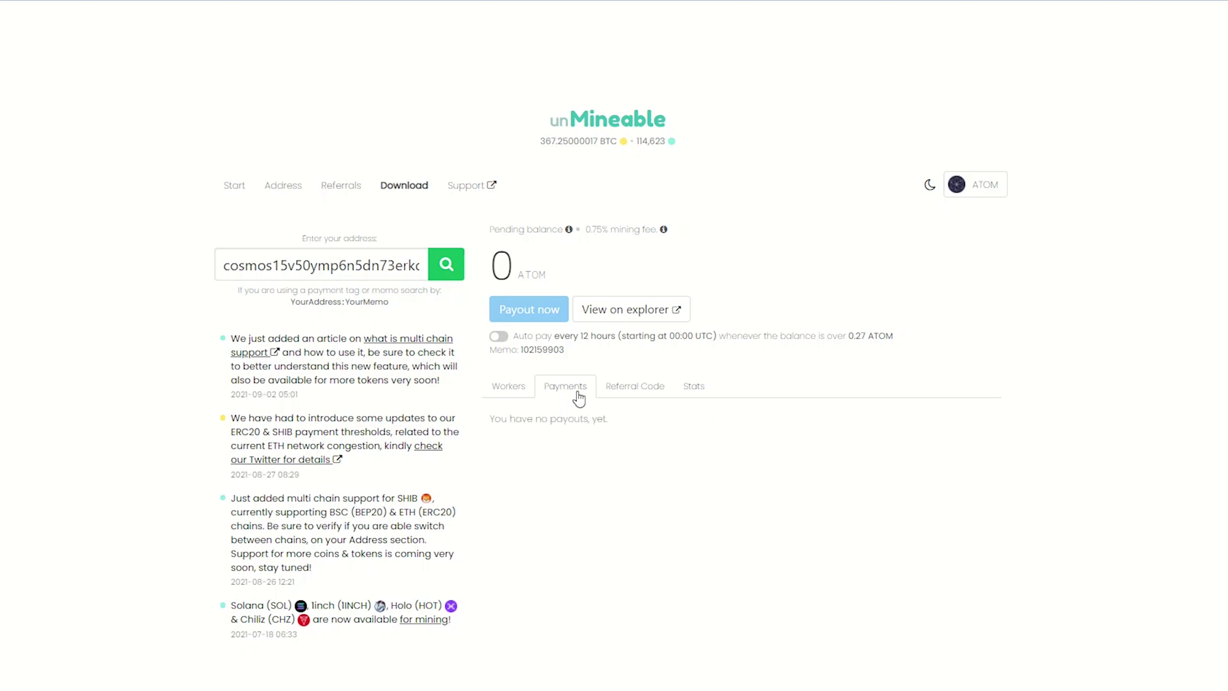
{"action": "left_click", "coordinate": [611, 390]}
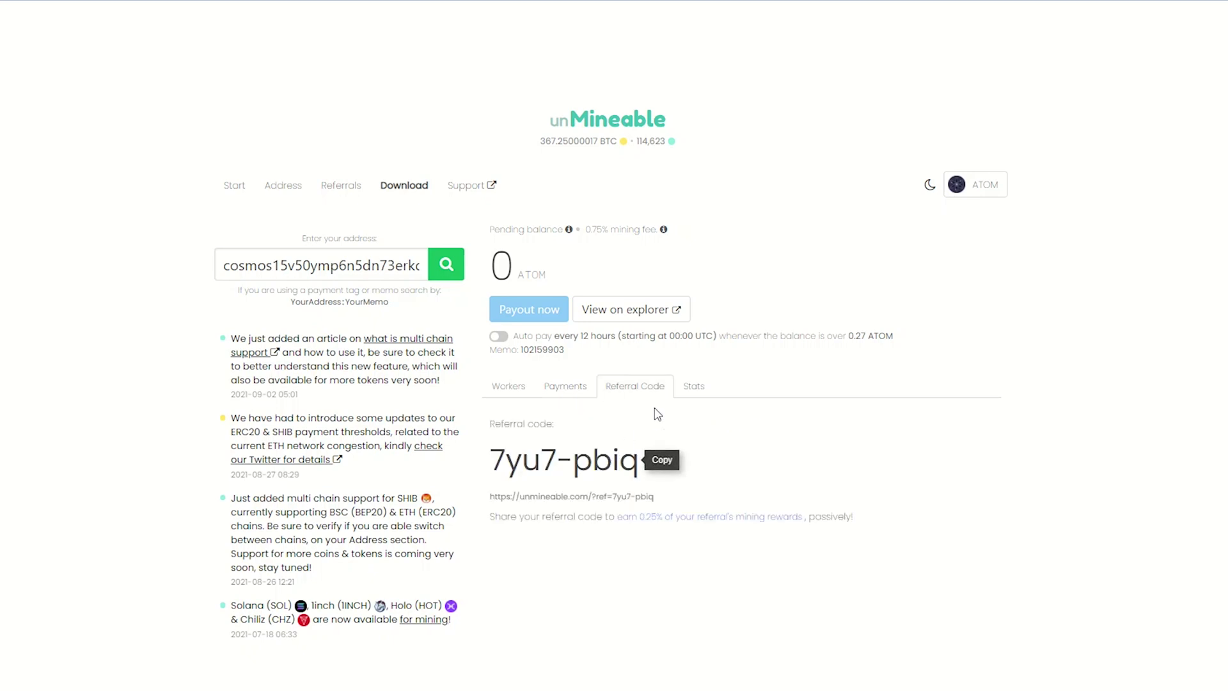
{"action": "left_click", "coordinate": [693, 386]}
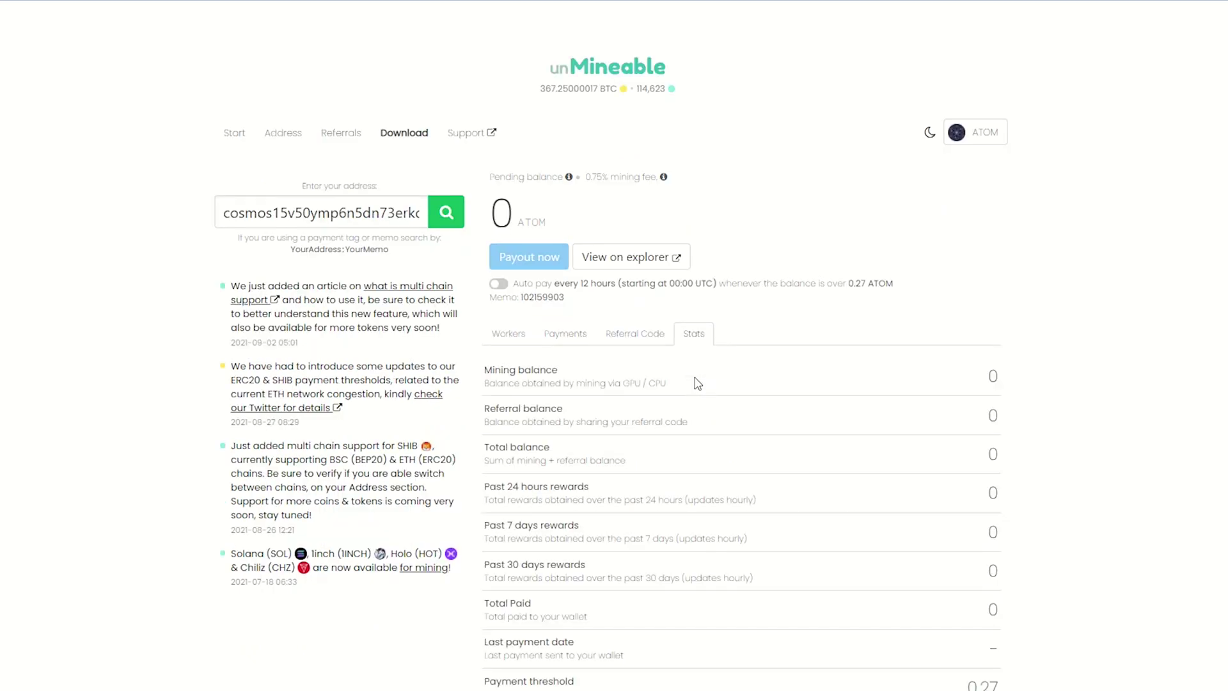